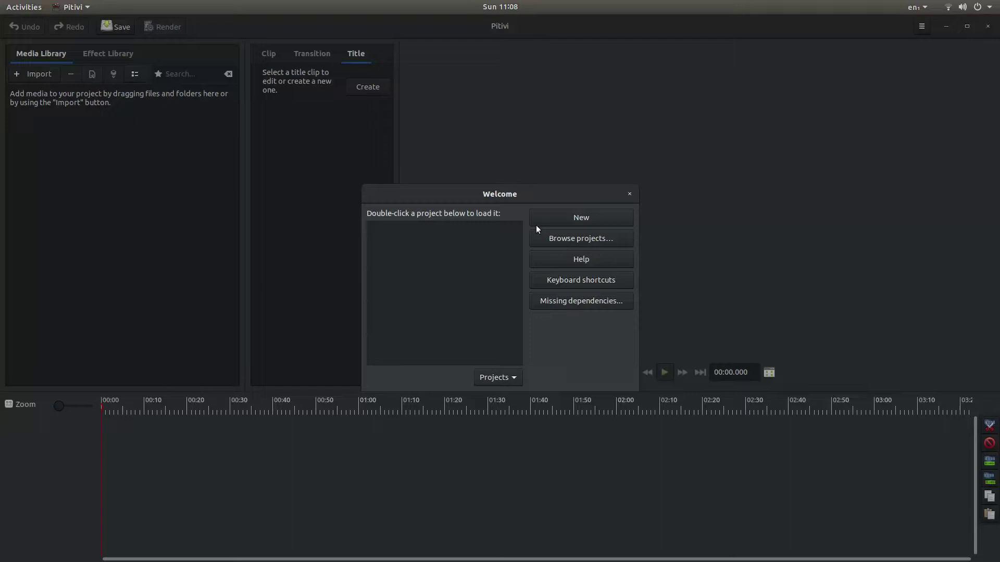
# - Create a new empty project from the Welcome dialog
pyautogui.click(580, 217)
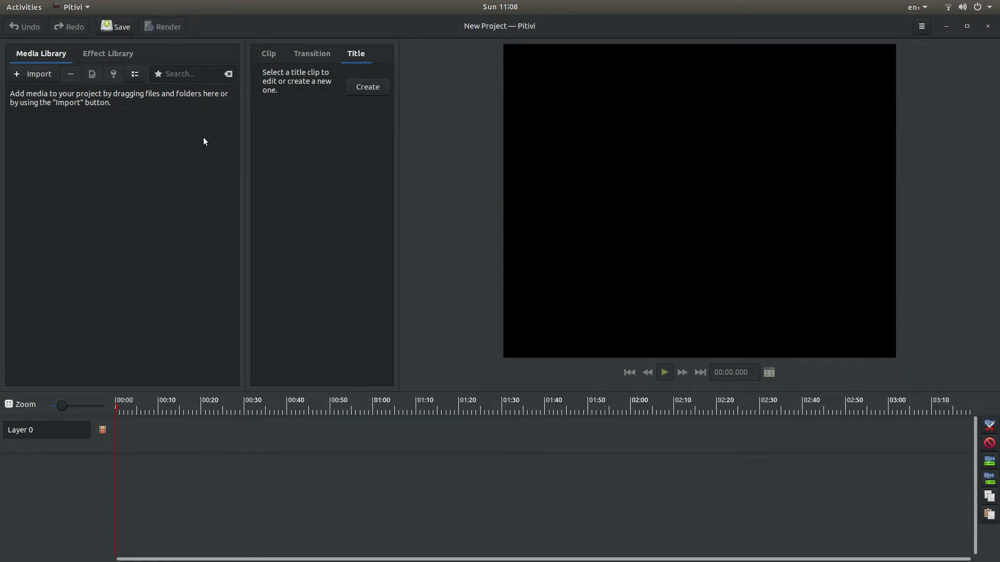
# - Browse the import dialog to Videos > East Somerset Railway And Nunney Castle
pyautogui.click(42, 75)
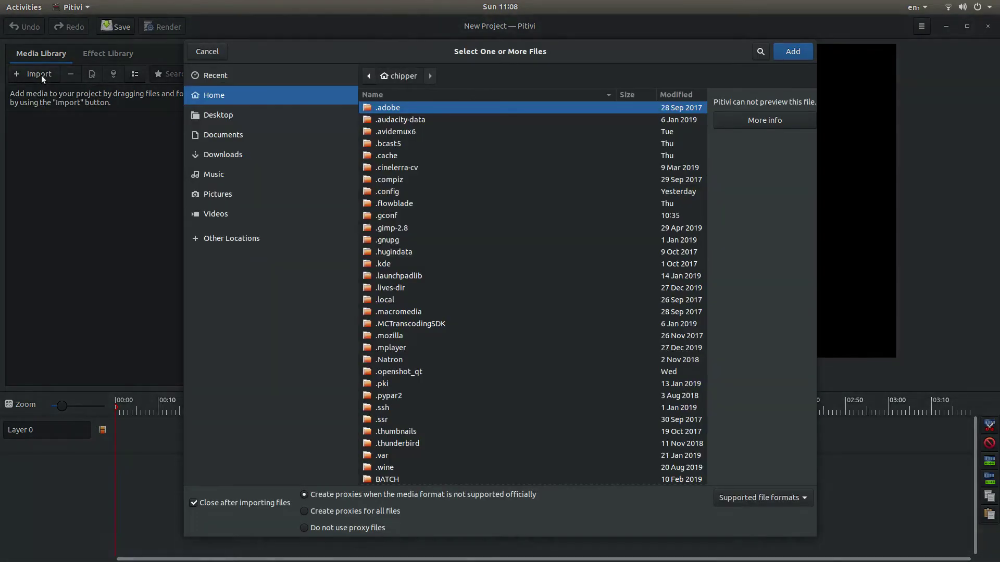
pyautogui.click(226, 210)
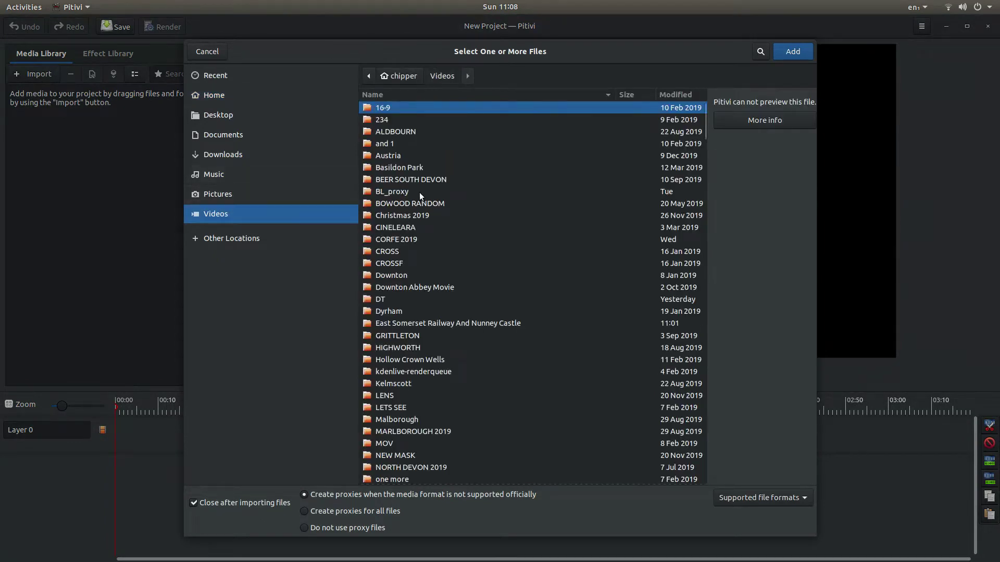
pyautogui.doubleClick(451, 323)
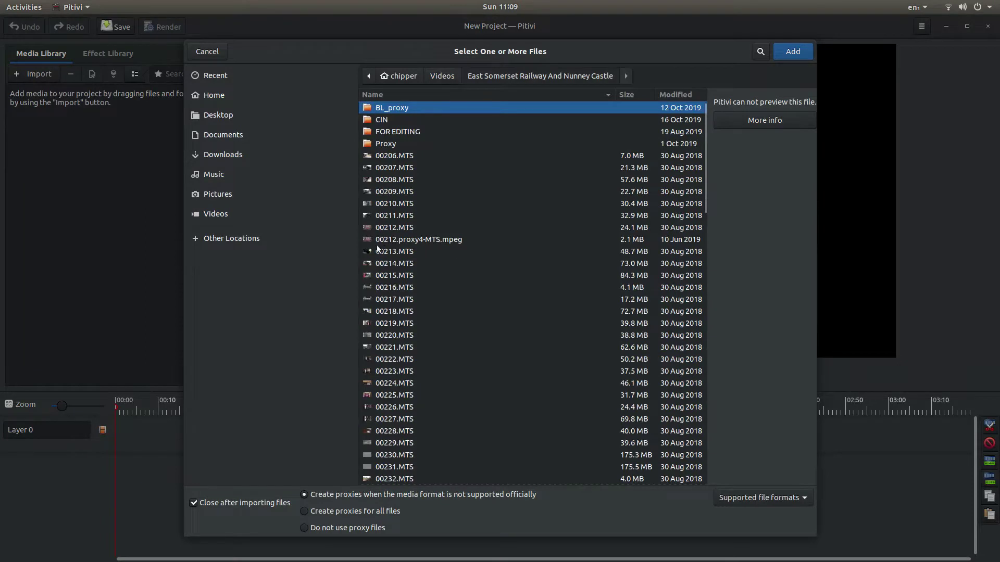
pyautogui.scroll(-3, 377, 246)
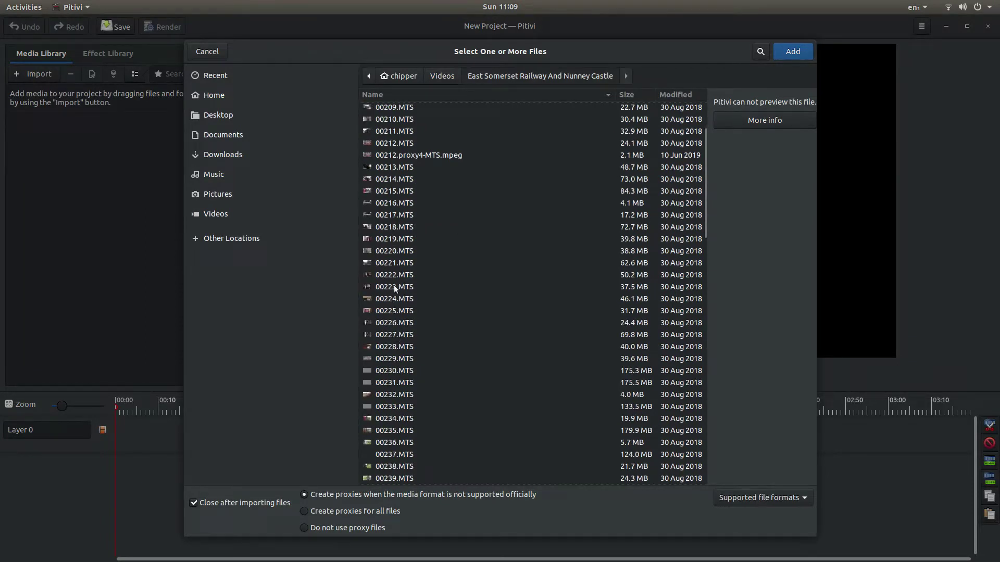
# - Select clips 00223–00227.MTS, then cancel the import and launch Files instead
pyautogui.moveTo(385, 286); pyautogui.dragTo(390, 314)
pyautogui.keyDown('ctrl'); pyautogui.click(392, 332); pyautogui.keyUp('ctrl')
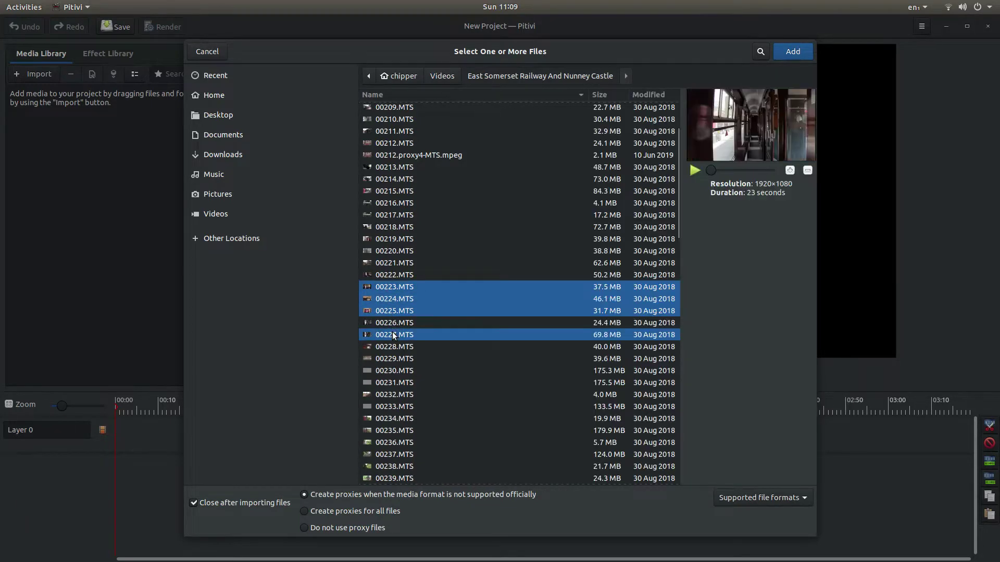
pyautogui.keyDown('ctrl'); pyautogui.click(395, 320); pyautogui.keyUp('ctrl')
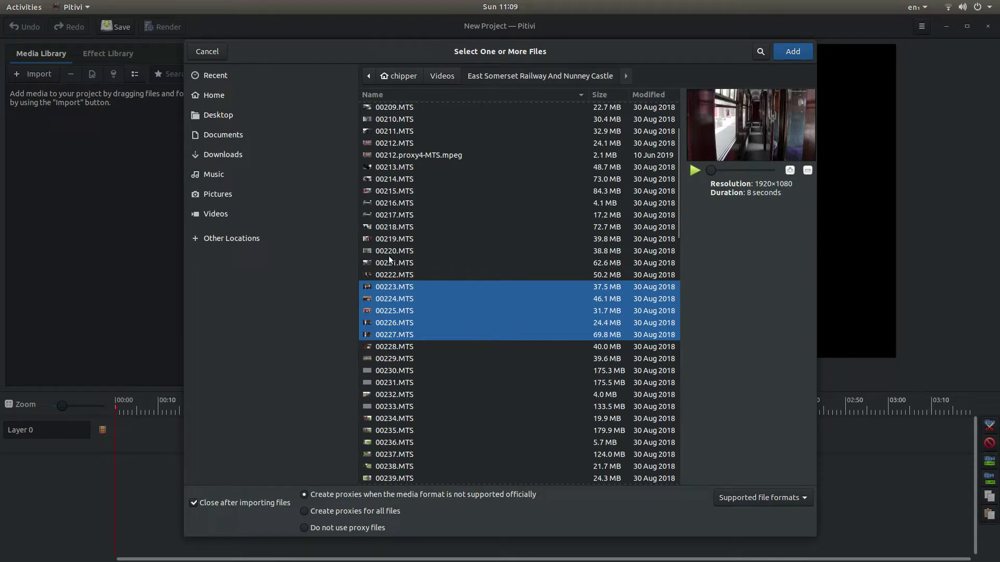
pyautogui.click(216, 55)
pyautogui.click(6, 36)
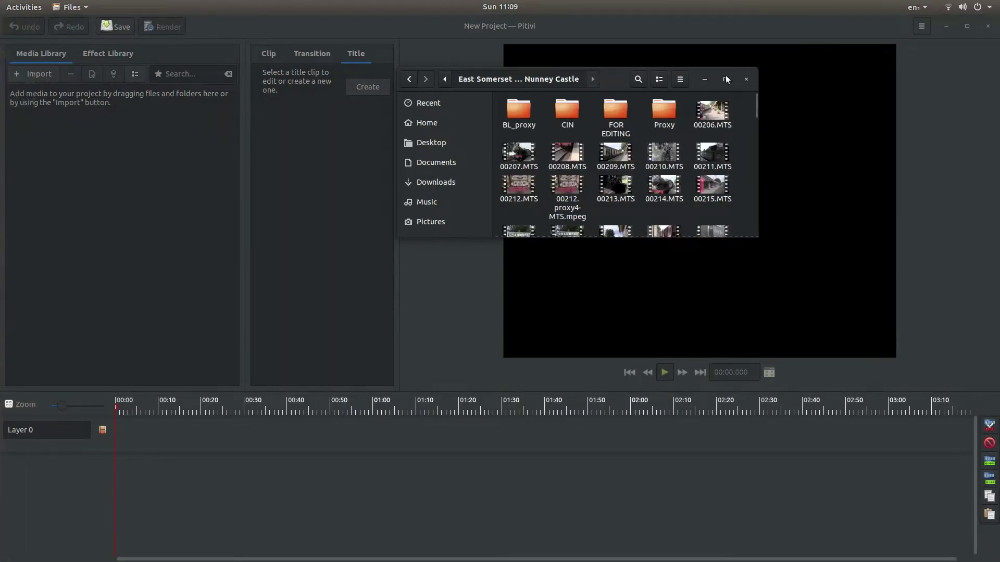
# - Maximize Files and select clips 00257, 00258, 00262 and 00263.MTS
pyautogui.click(724, 79)
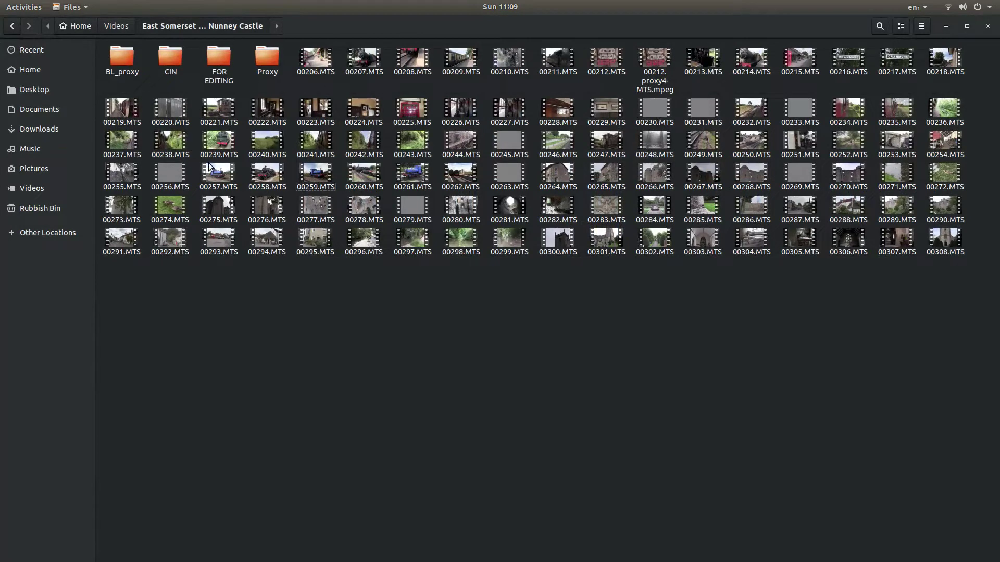
pyautogui.click(218, 175)
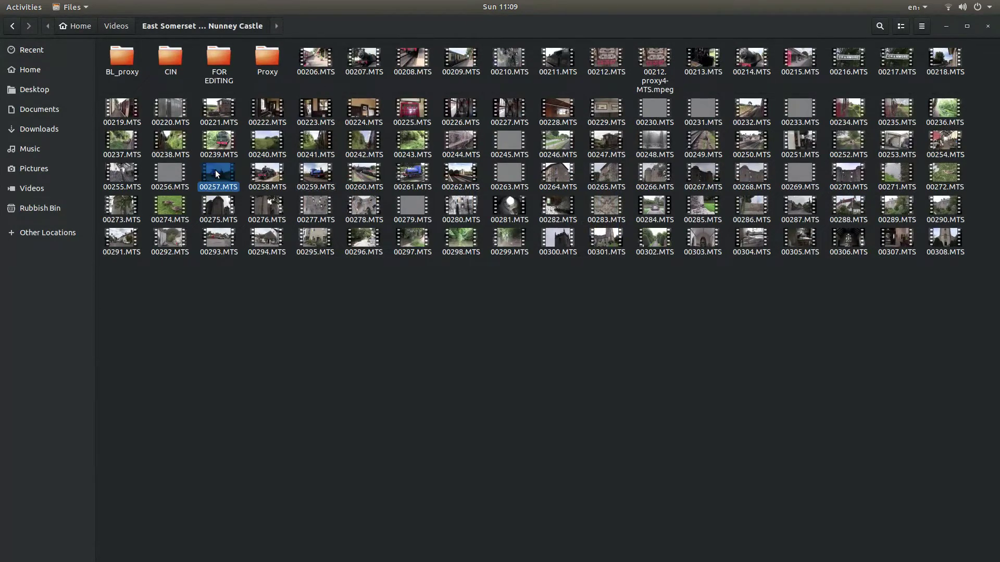
pyautogui.keyDown('ctrl'); pyautogui.click(256, 171); pyautogui.keyUp('ctrl')
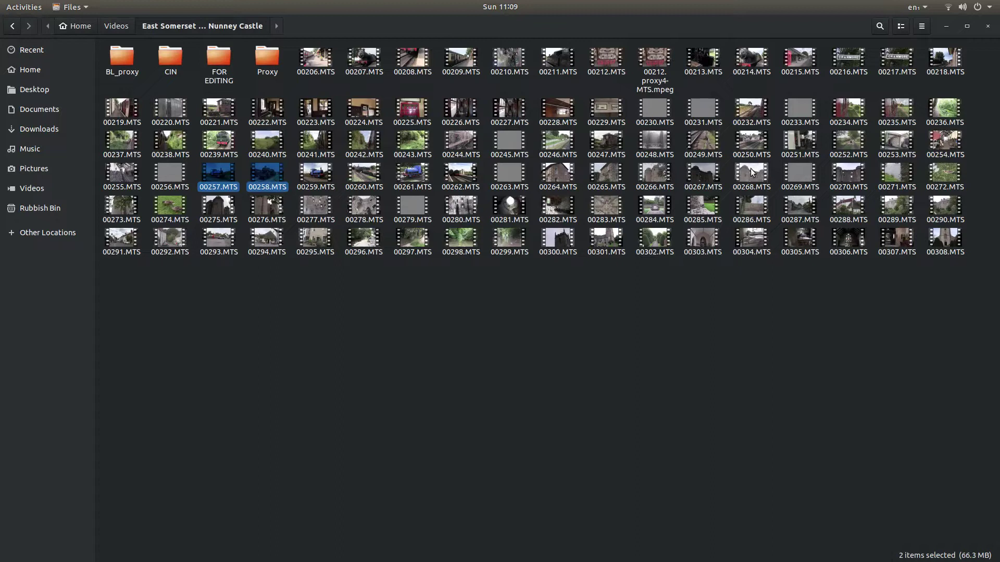
pyautogui.keyDown('ctrl'); pyautogui.click(439, 174); pyautogui.keyUp('ctrl')
pyautogui.keyDown('ctrl'); pyautogui.click(511, 172); pyautogui.keyUp('ctrl')
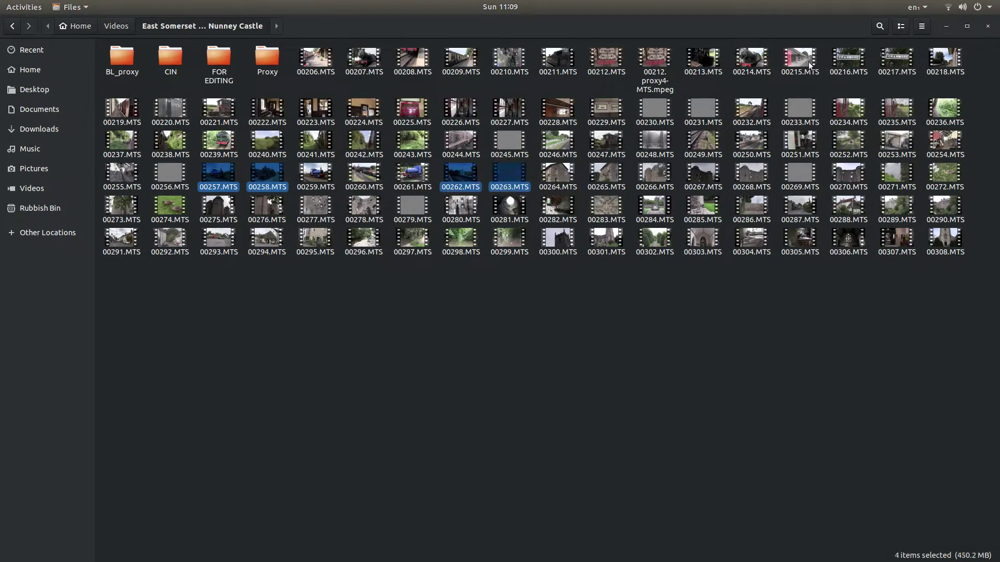
# - Restore the Files window and drag the selected clips into Pitivi's media library
pyautogui.click(966, 27)
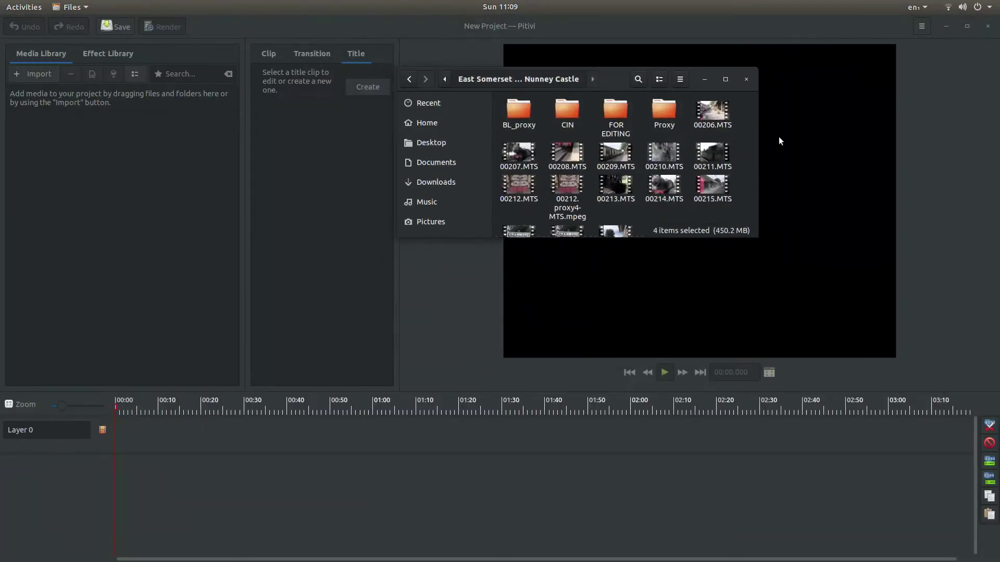
pyautogui.scroll(-5, 654, 181)
pyautogui.scroll(-5, 655, 180)
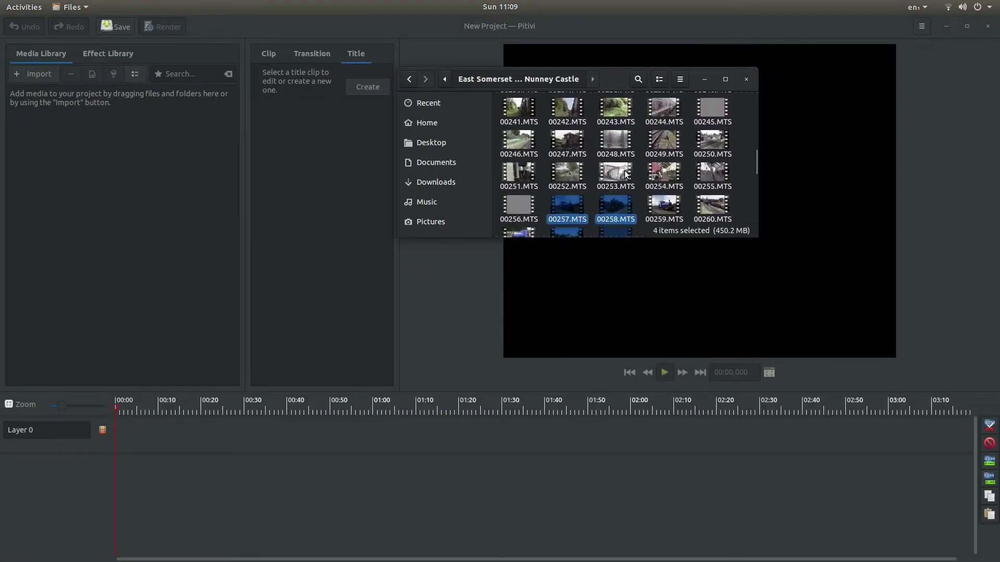
pyautogui.moveTo(614, 161); pyautogui.dragTo(45, 132)
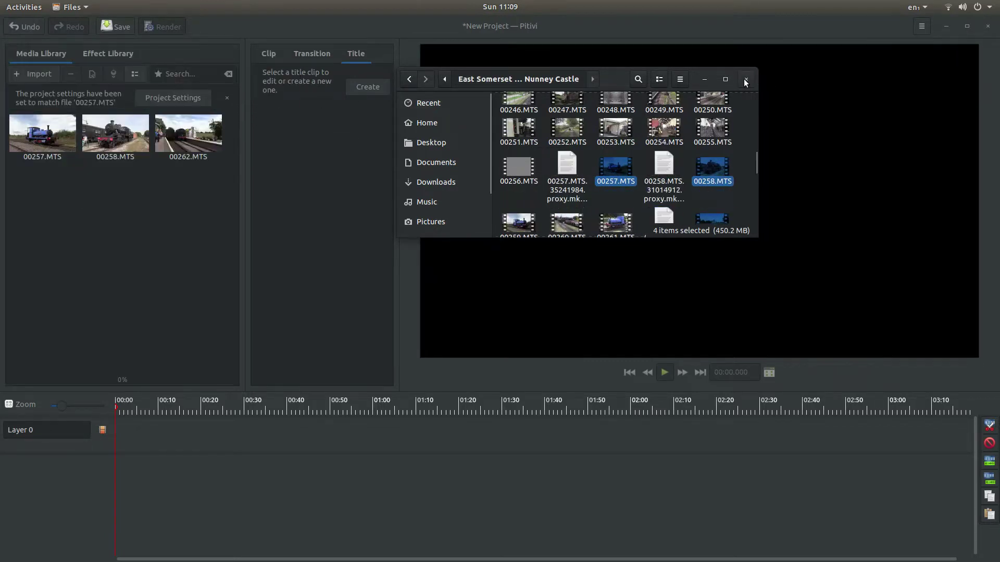
# - Confirm project settings of 1920×1080 at 25 fps with 48 kHz stereo audio
pyautogui.click(175, 217)
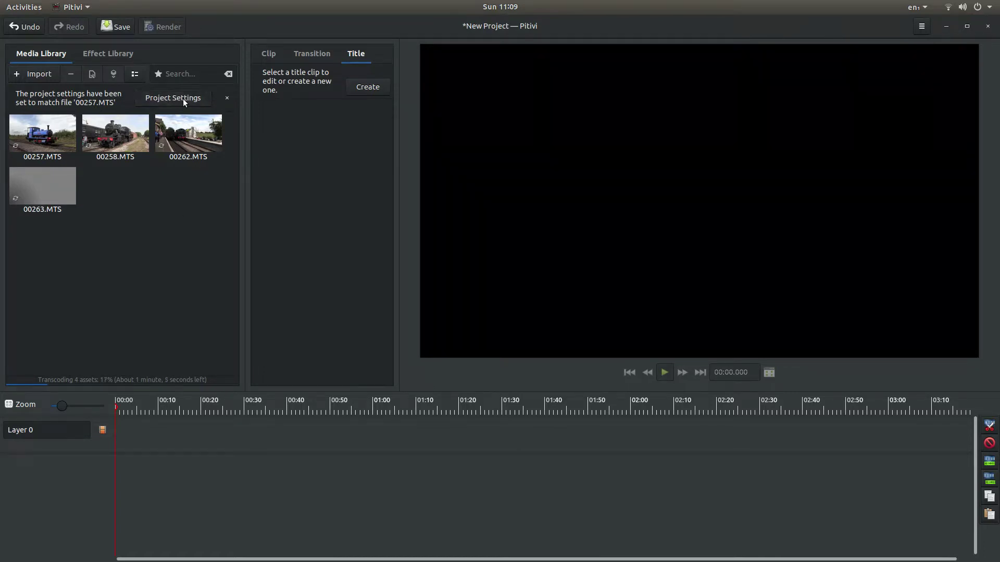
pyautogui.click(182, 99)
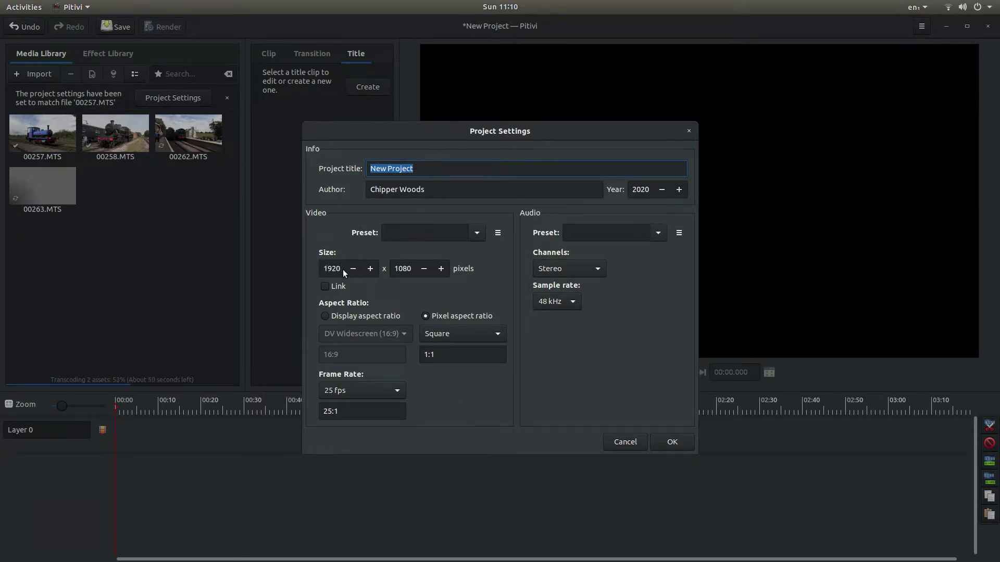
pyautogui.moveTo(340, 268); pyautogui.dragTo(314, 265)
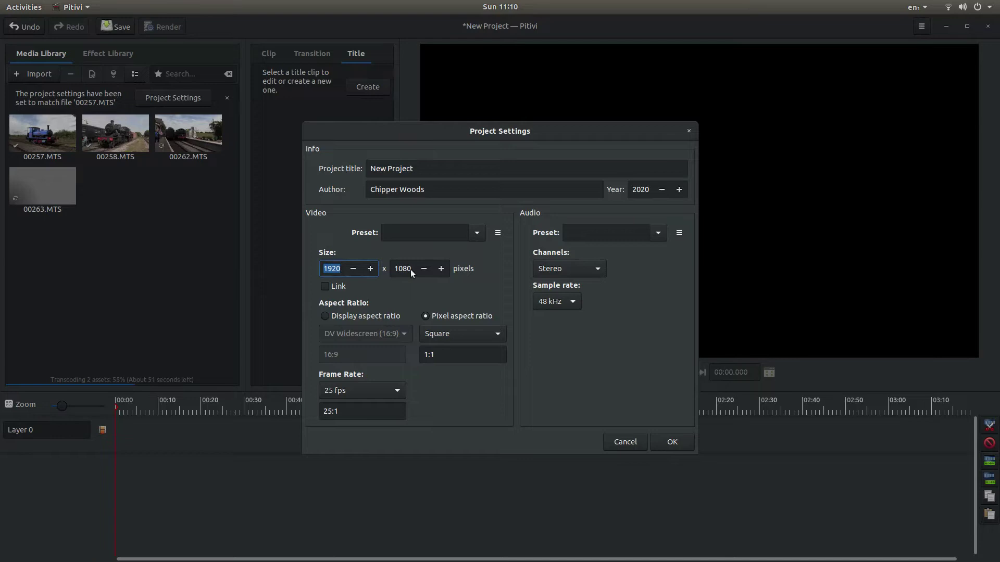
pyautogui.click(672, 442)
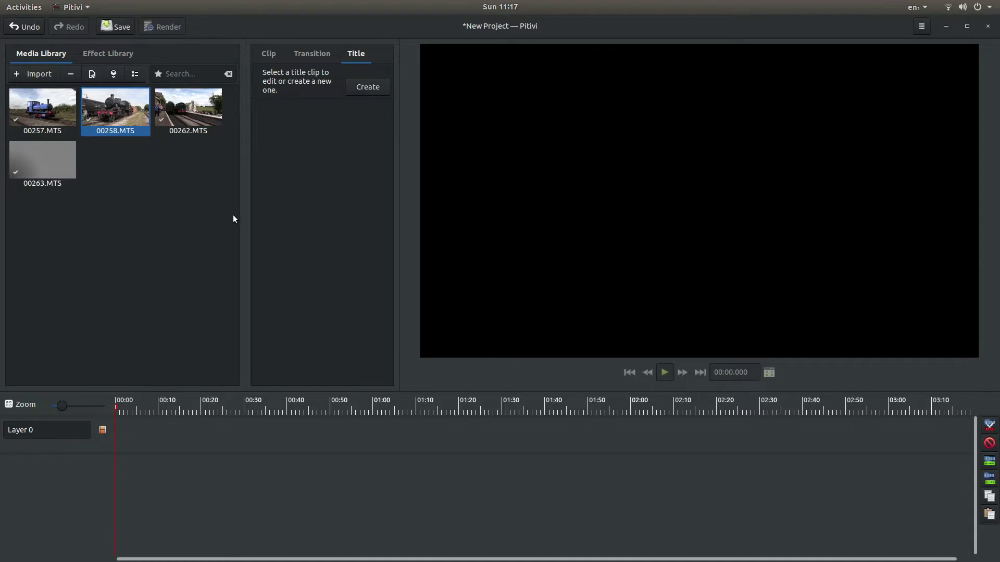
# - Drag 00257.MTS onto Layer 0 at 00:00 and preview its opening frames
pyautogui.click(40, 116)
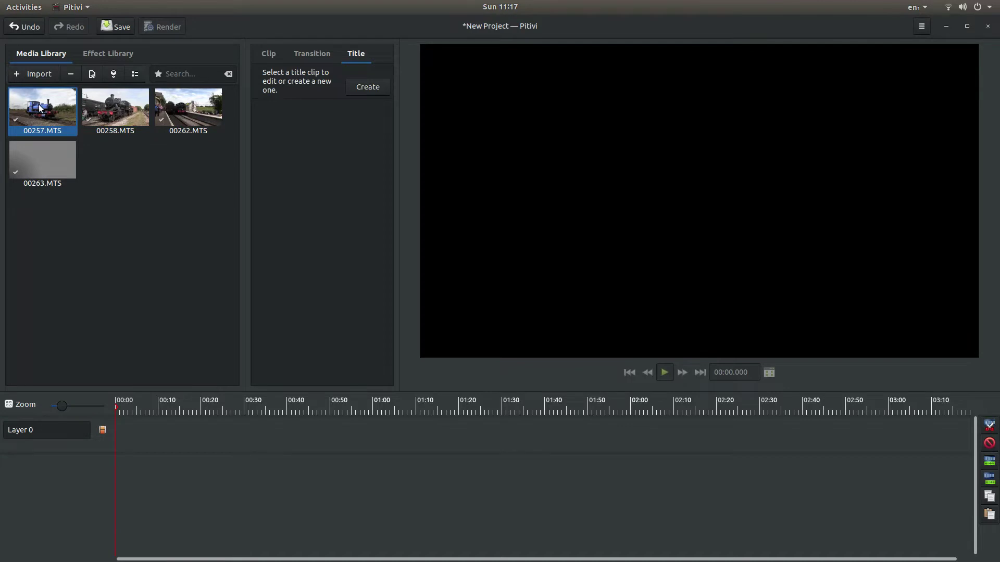
pyautogui.moveTo(38, 105); pyautogui.dragTo(137, 449)
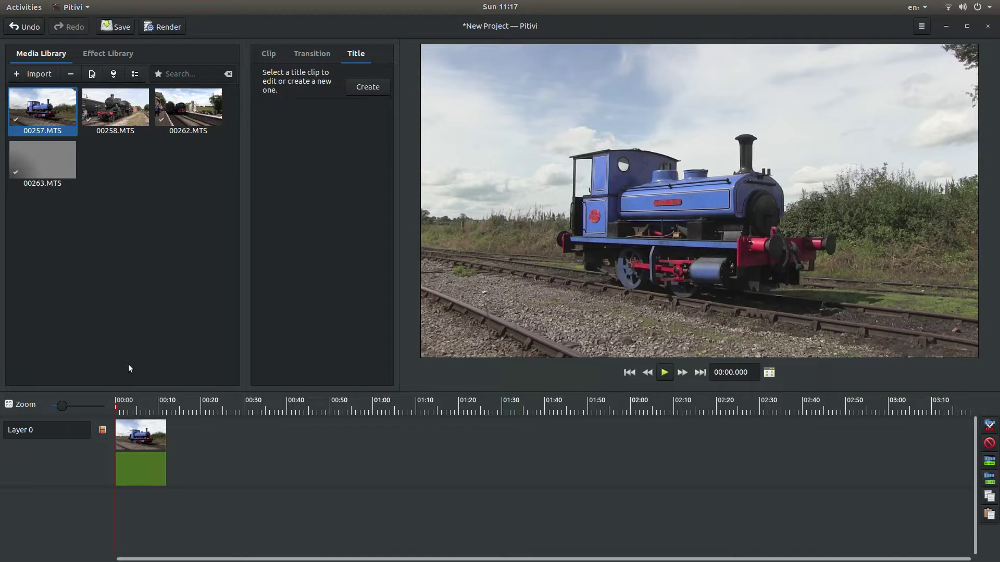
pyautogui.moveTo(117, 408); pyautogui.dragTo(125, 410)
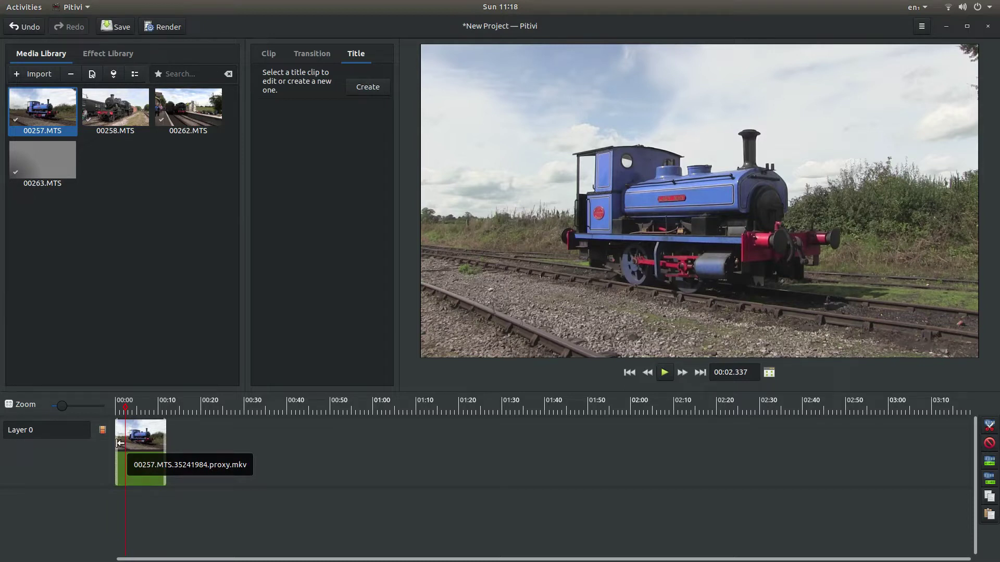
# - Trim both ends of 00257.MTS, leaving about seven seconds of the blue locomotive
pyautogui.moveTo(117, 443)
pyautogui.mouseDown()
pyautogui.moveTo(130, 444)
pyautogui.moveTo(127, 453)
pyautogui.mouseUp()
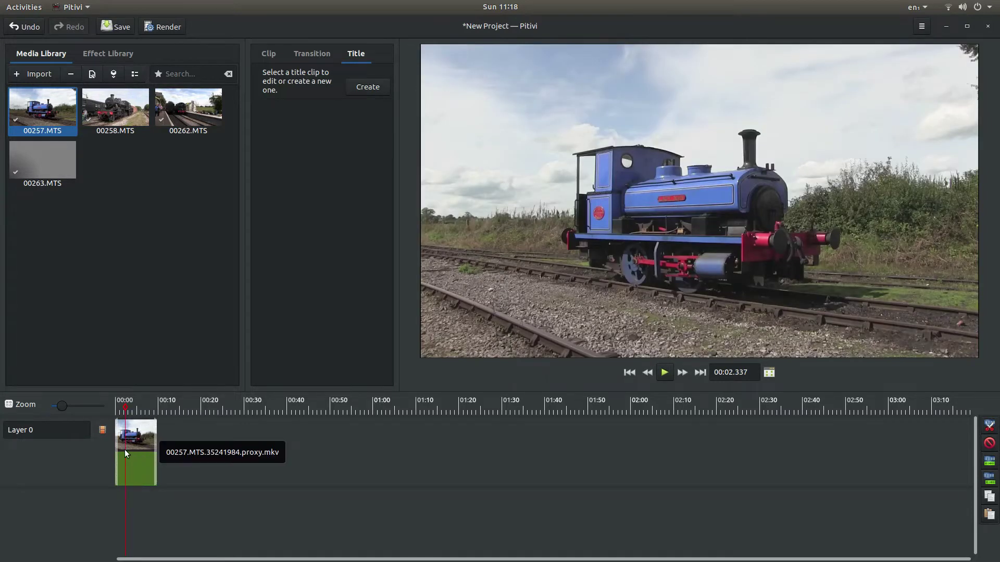
pyautogui.click(130, 410)
pyautogui.moveTo(130, 410); pyautogui.dragTo(147, 413)
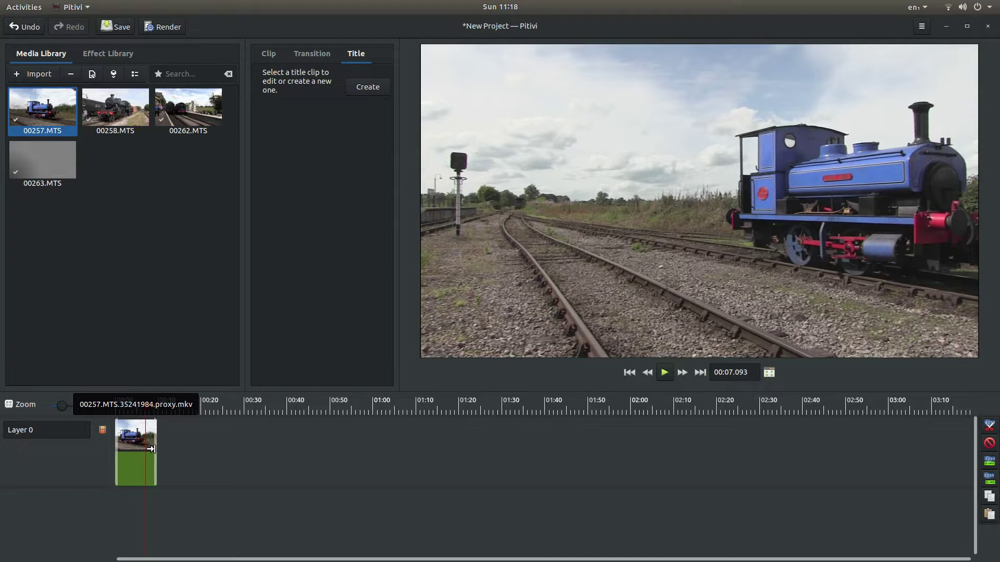
pyautogui.moveTo(151, 449); pyautogui.dragTo(147, 445)
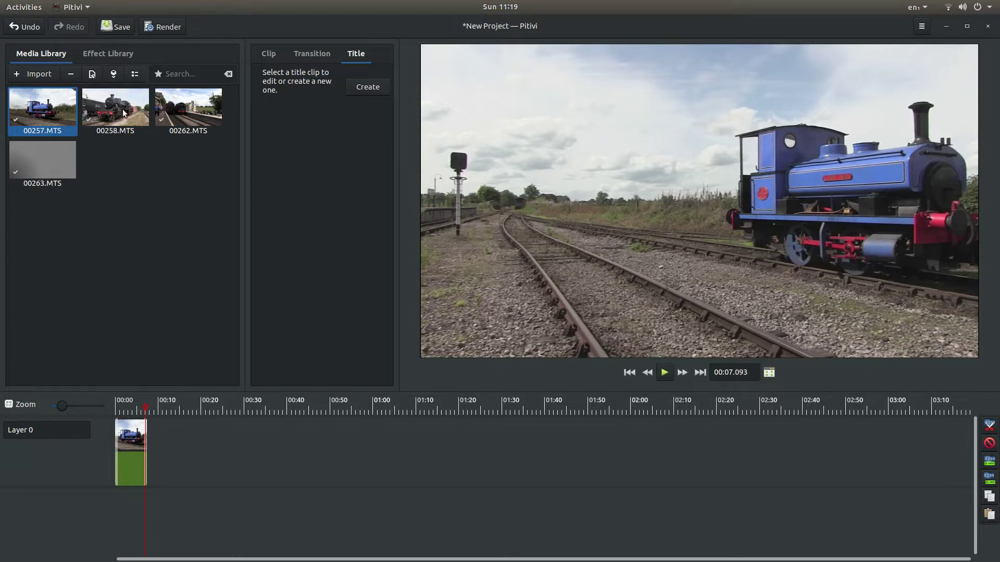
# - Place 00258.MTS on Layer 0 right after the first clip
pyautogui.moveTo(123, 113); pyautogui.dragTo(167, 453)
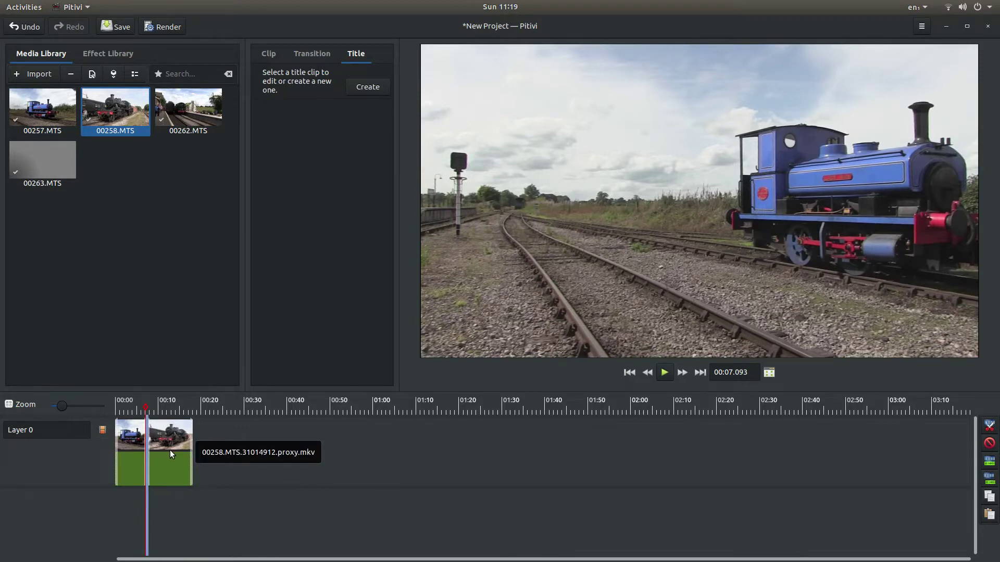
pyautogui.click(150, 411)
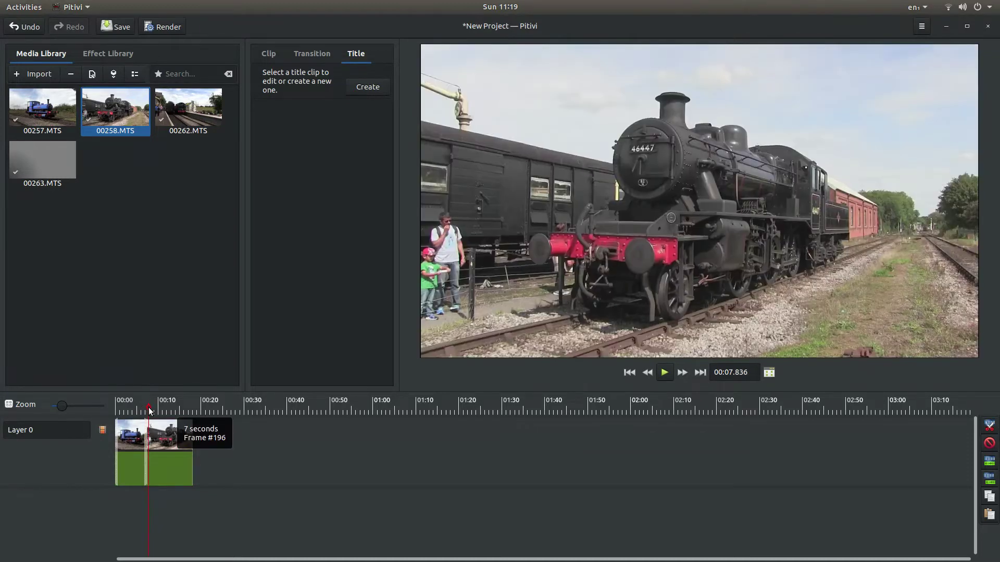
pyautogui.moveTo(149, 411); pyautogui.dragTo(152, 413)
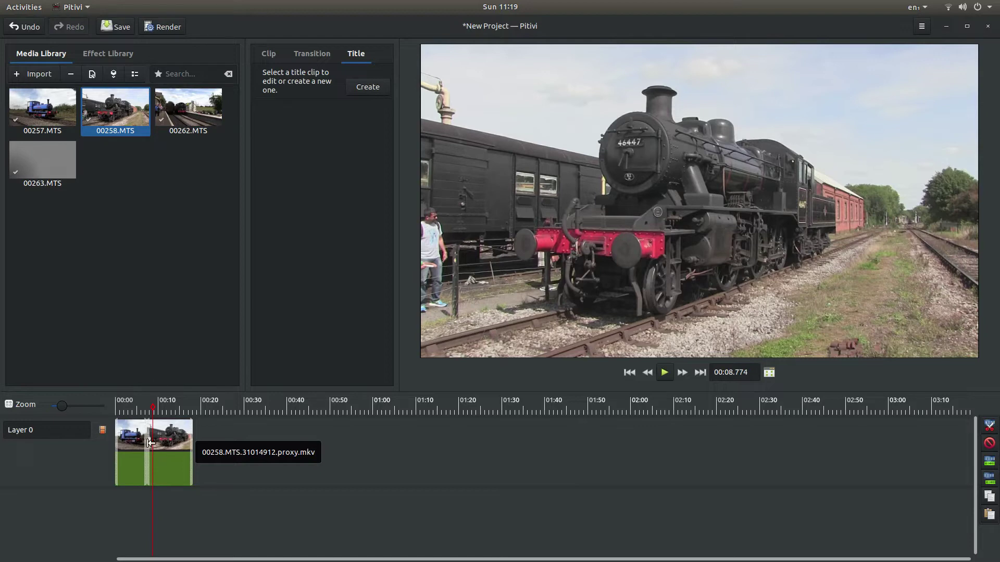
# - Trim 00258.MTS at both ends so it finishes near 00:14
pyautogui.moveTo(150, 443); pyautogui.dragTo(166, 446)
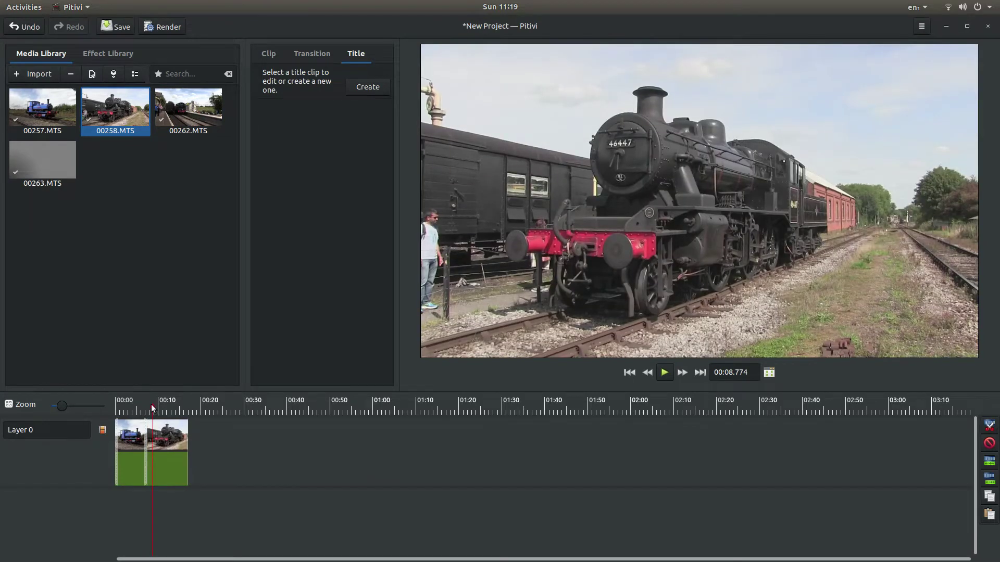
pyautogui.moveTo(152, 407); pyautogui.dragTo(176, 410)
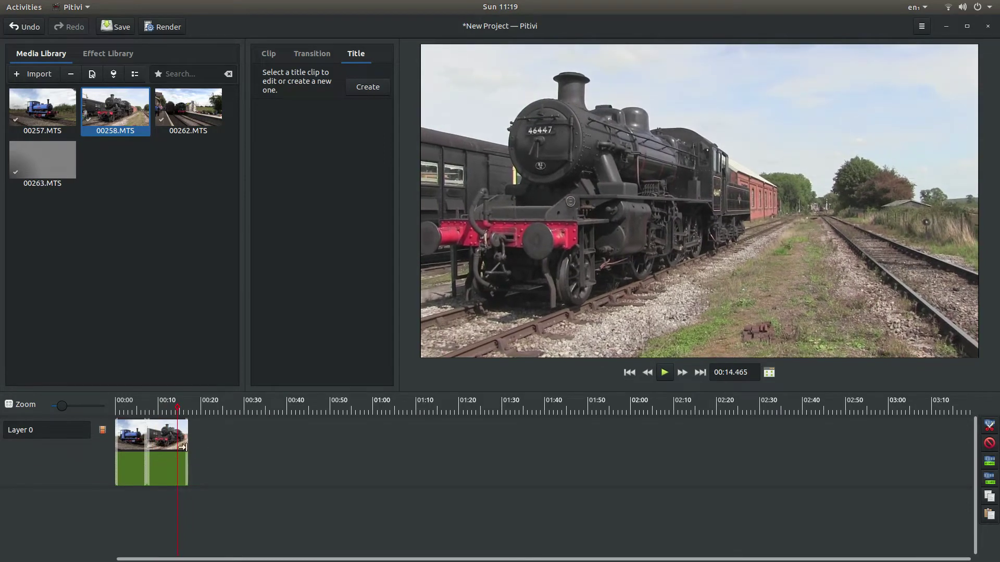
pyautogui.moveTo(182, 447); pyautogui.dragTo(180, 445)
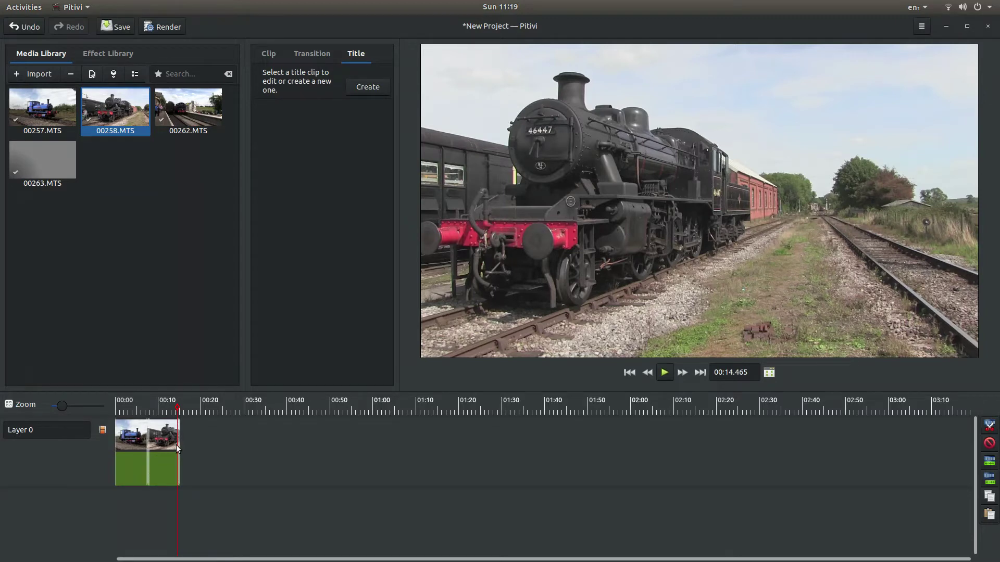
pyautogui.moveTo(181, 448); pyautogui.dragTo(178, 444)
# - Add 00262.MTS after the first two clips and trim its start, ending around 00:33
pyautogui.moveTo(174, 117); pyautogui.dragTo(279, 452)
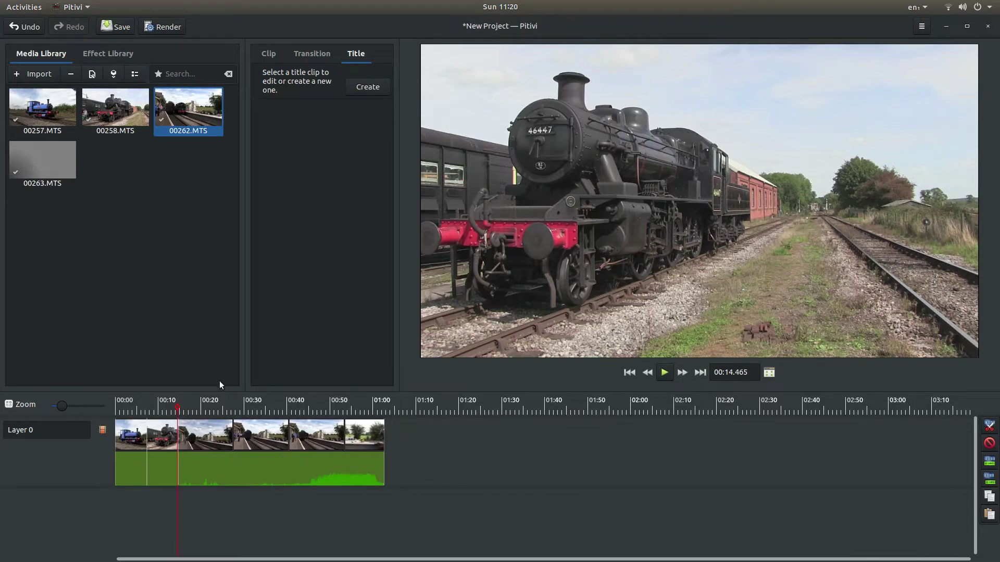
pyautogui.moveTo(179, 412); pyautogui.dragTo(279, 414)
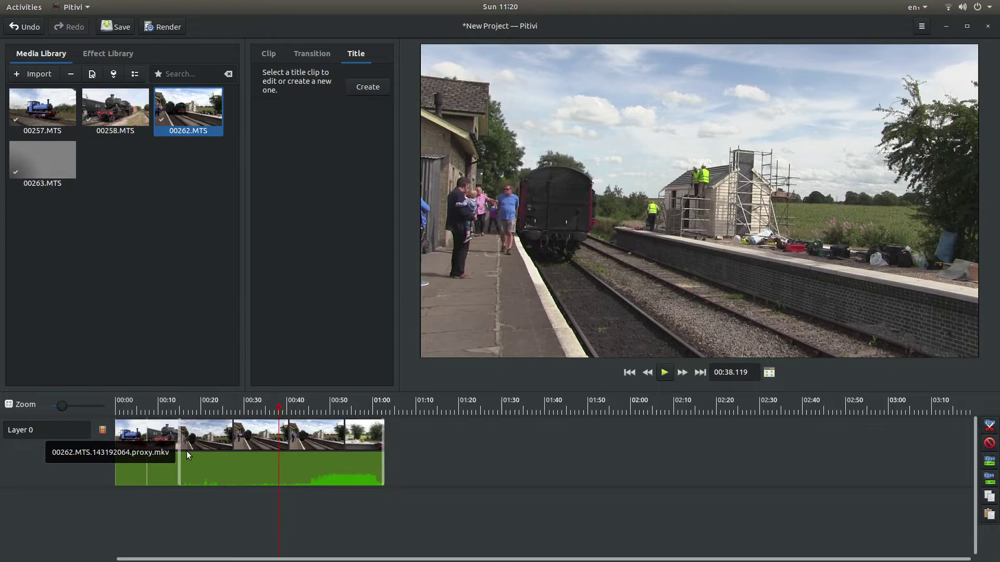
pyautogui.moveTo(181, 448); pyautogui.dragTo(210, 443)
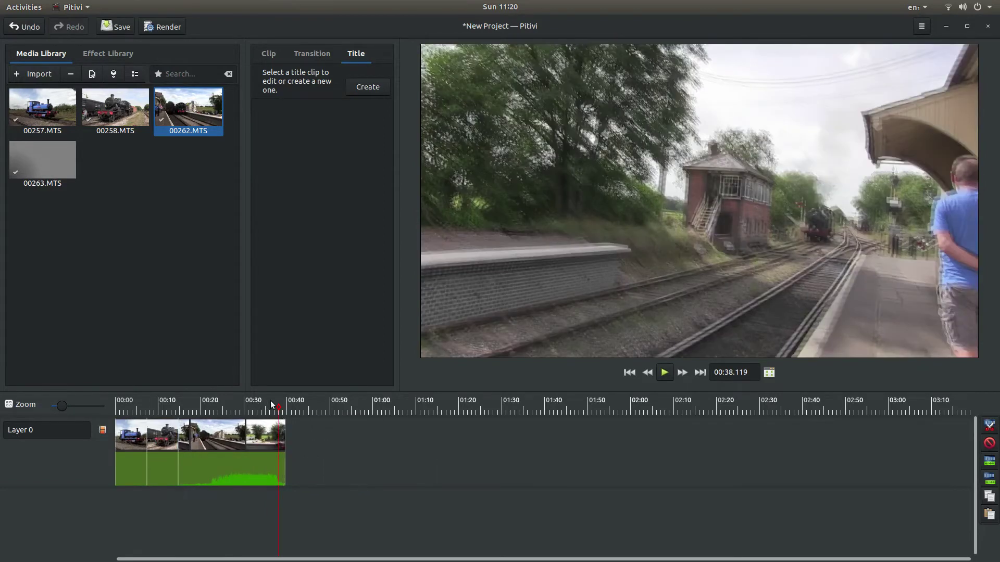
pyautogui.moveTo(279, 404); pyautogui.dragTo(258, 449)
# - Add 00263.MTS as the fourth clip, butt it against the others, and trim its start
pyautogui.click(25, 155)
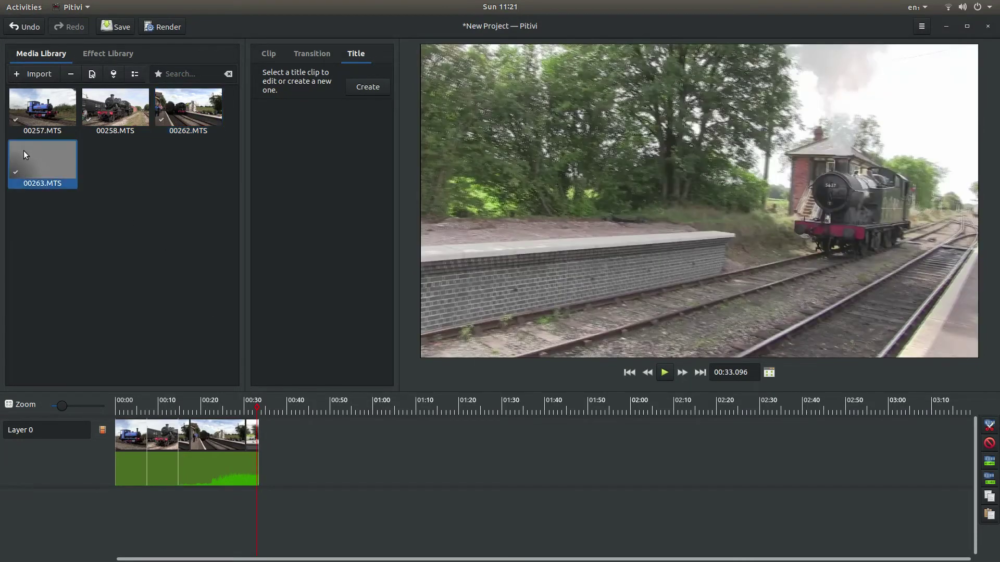
pyautogui.moveTo(24, 154); pyautogui.dragTo(393, 452)
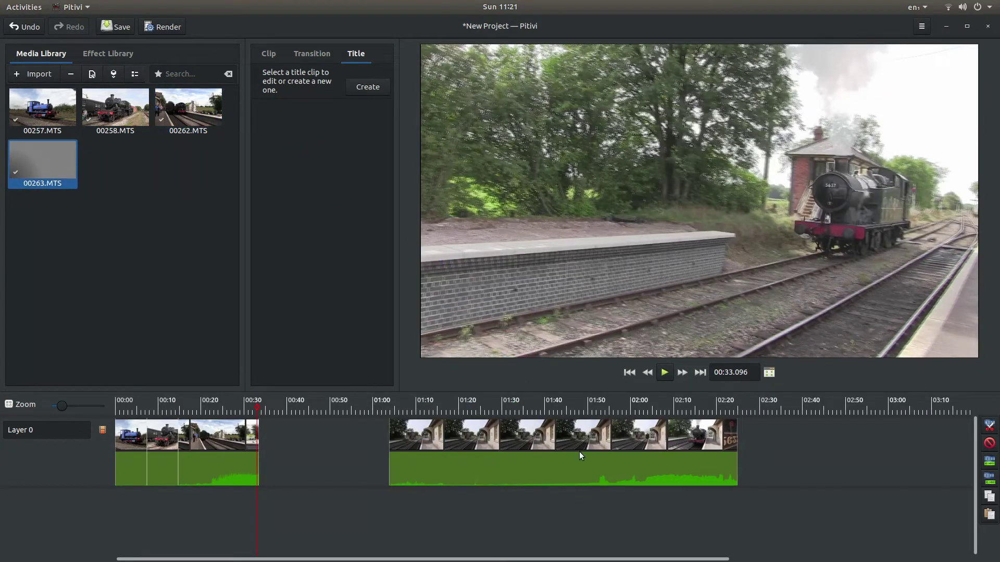
pyautogui.moveTo(579, 451); pyautogui.dragTo(450, 460)
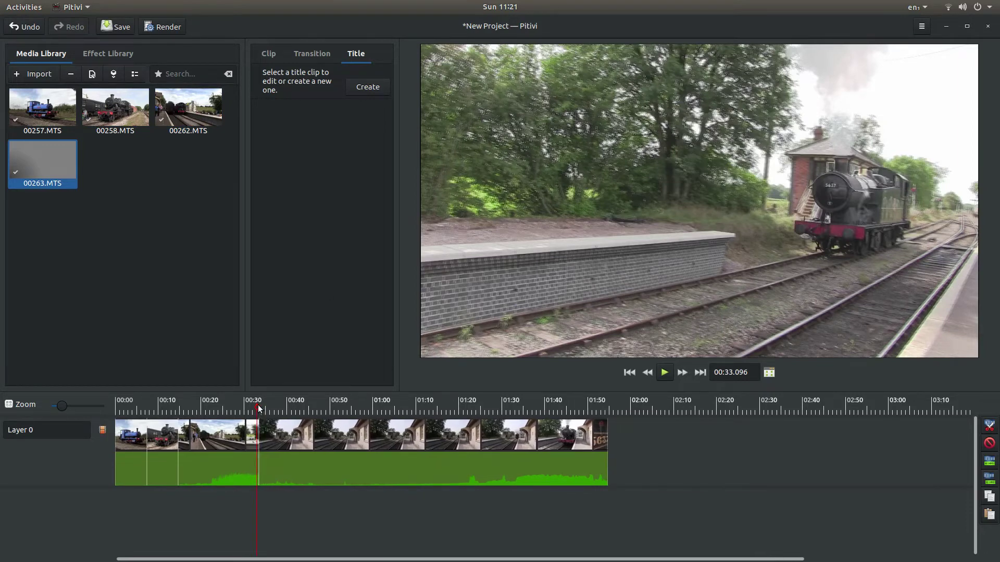
pyautogui.moveTo(258, 409); pyautogui.dragTo(517, 401)
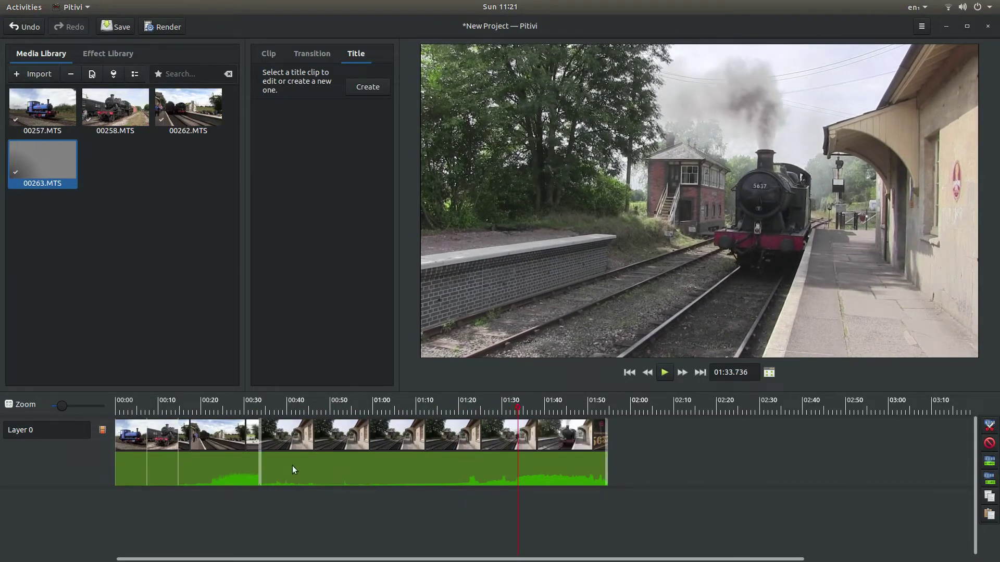
pyautogui.moveTo(263, 446); pyautogui.dragTo(289, 464)
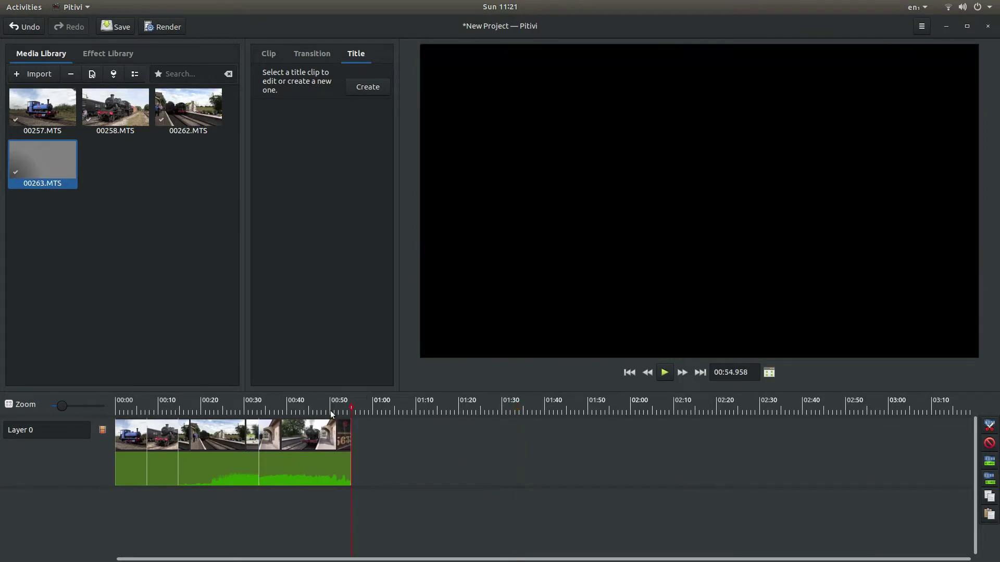
pyautogui.moveTo(352, 408); pyautogui.dragTo(314, 415)
# - Shorten 00263.MTS's end and slide it back to close the gap, ending near 00:46
pyautogui.moveTo(348, 448); pyautogui.dragTo(315, 448)
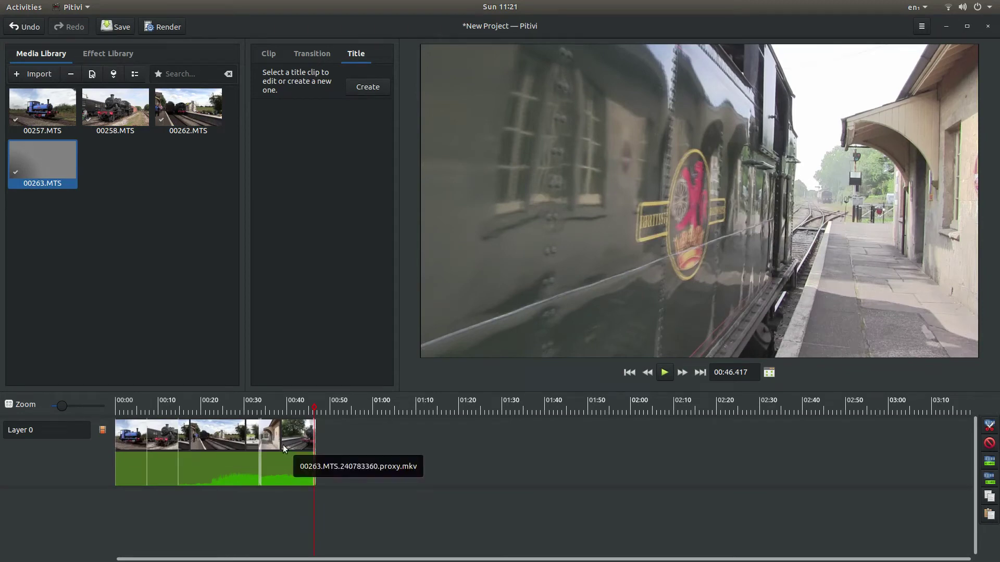
pyautogui.moveTo(282, 444); pyautogui.dragTo(378, 438)
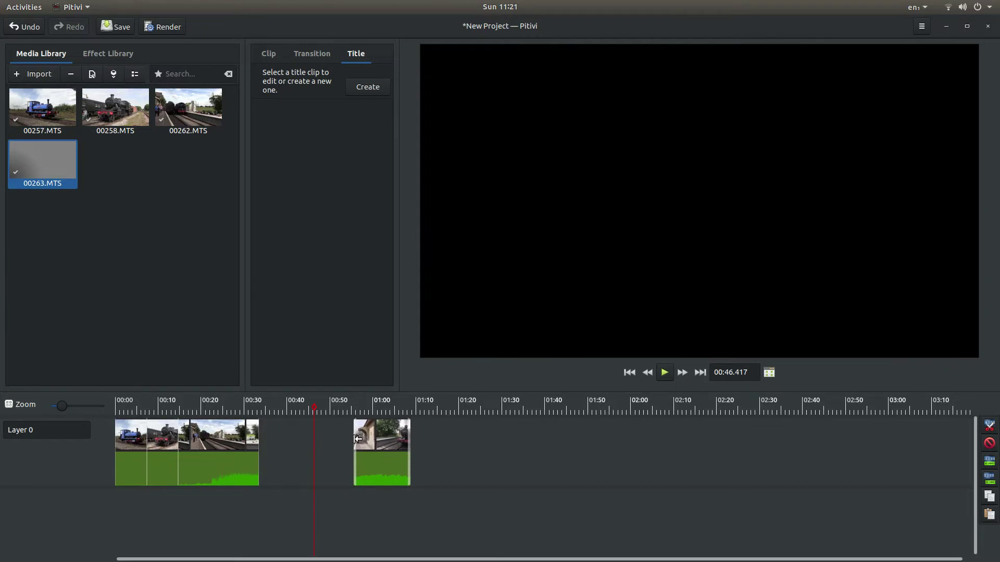
pyautogui.moveTo(389, 445); pyautogui.dragTo(283, 455)
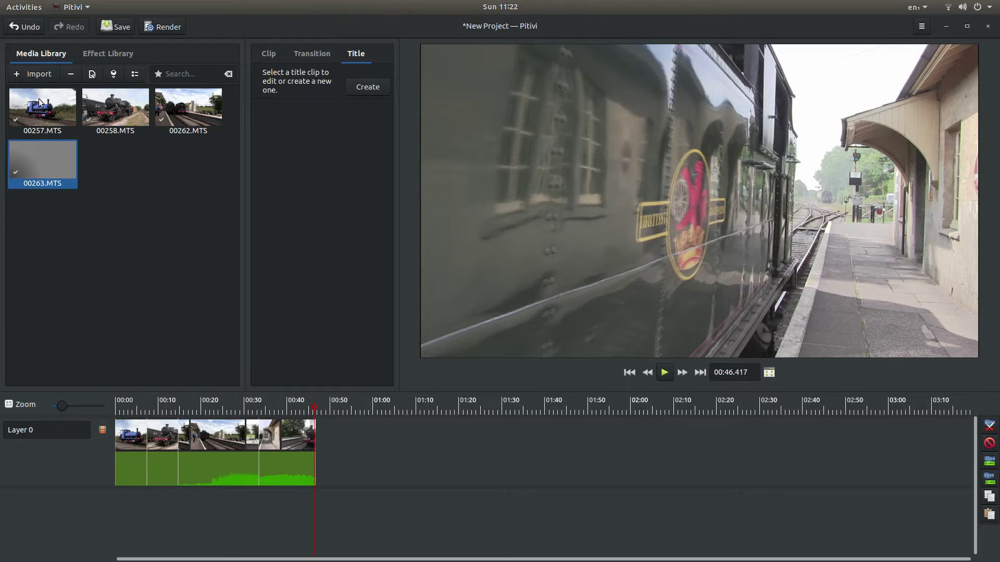
# - Select all four railway clips, including 00257, 00258 and 00262, and delete their proxy files
pyautogui.keyDown('ctrl'); pyautogui.click(75, 106); pyautogui.keyUp('ctrl')
pyautogui.keyDown('ctrl'); pyautogui.click(101, 104); pyautogui.keyUp('ctrl')
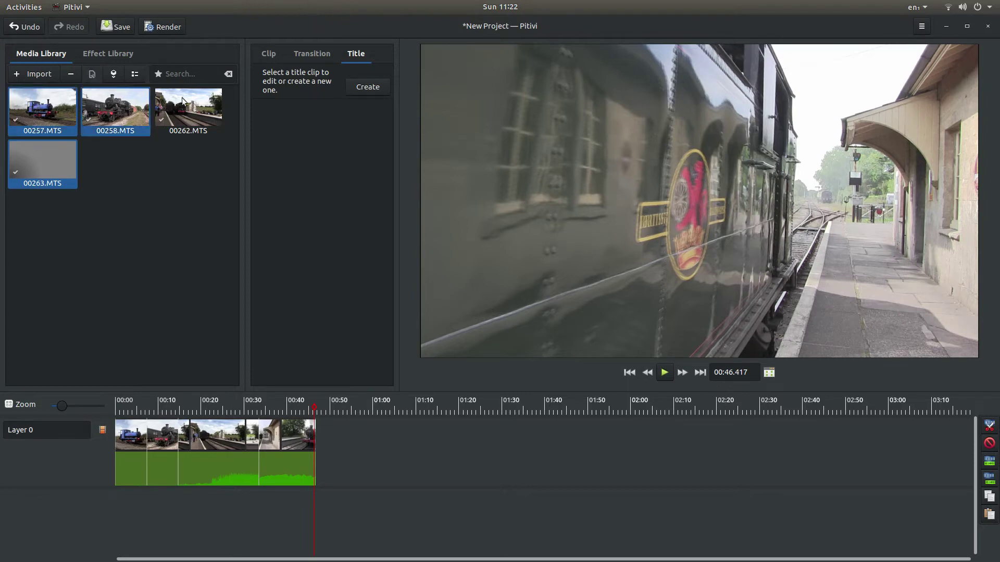
pyautogui.keyDown('ctrl'); pyautogui.click(188, 98); pyautogui.keyUp('ctrl')
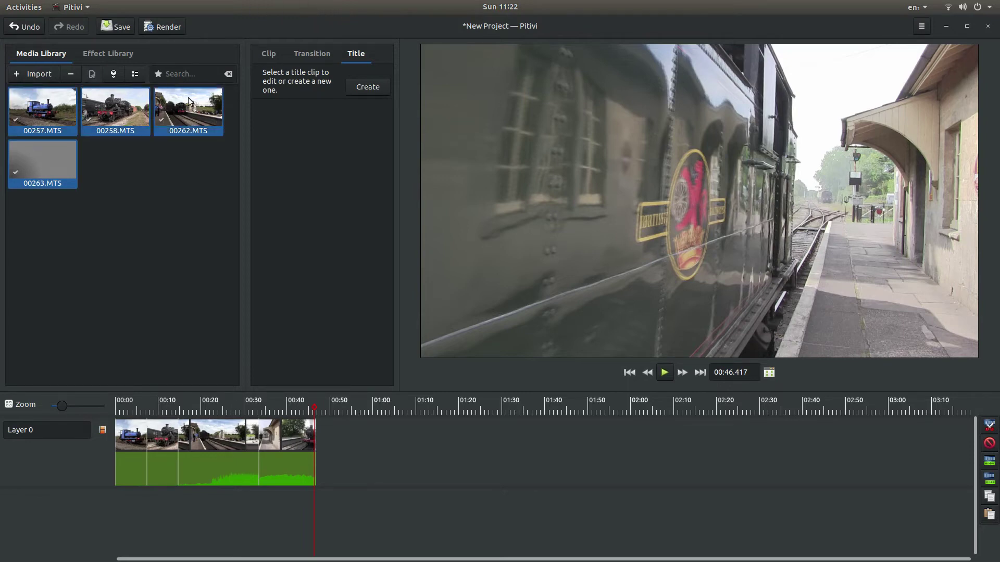
pyautogui.rightClick(45, 111)
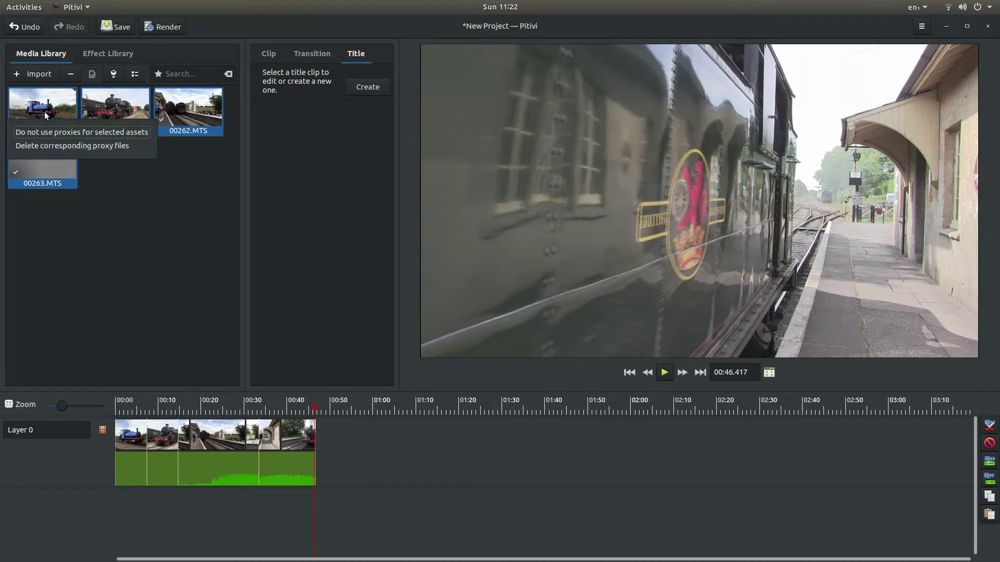
pyautogui.click(106, 146)
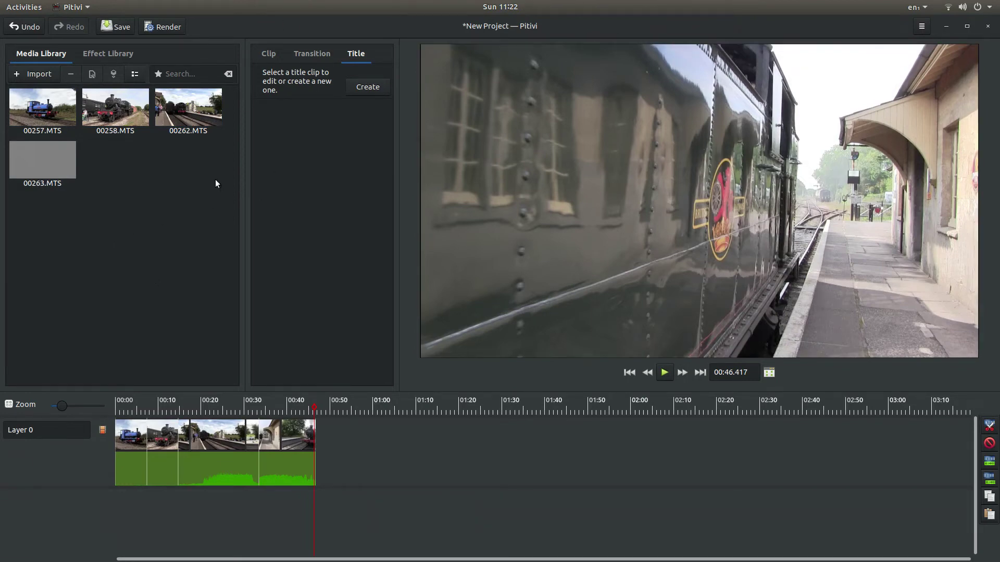
# - In the Render dialog, save the output to the Desktop folder with the file name RAIL
pyautogui.click(162, 29)
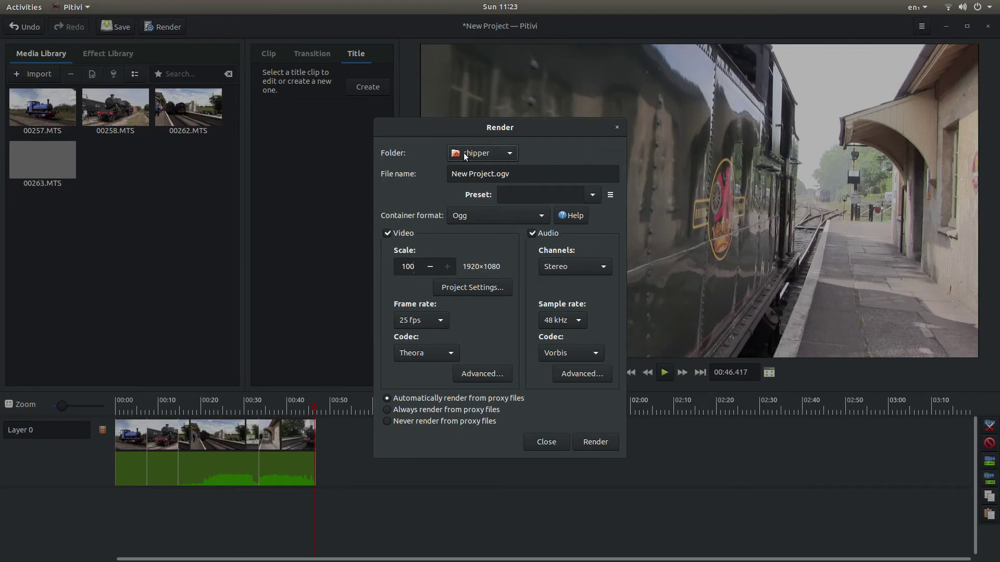
pyautogui.click(511, 153)
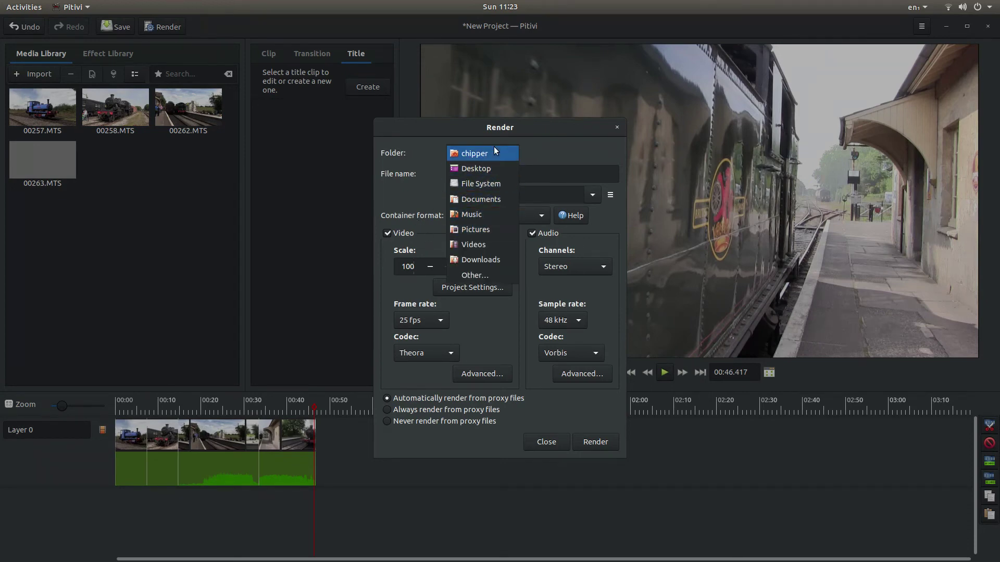
pyautogui.click(479, 169)
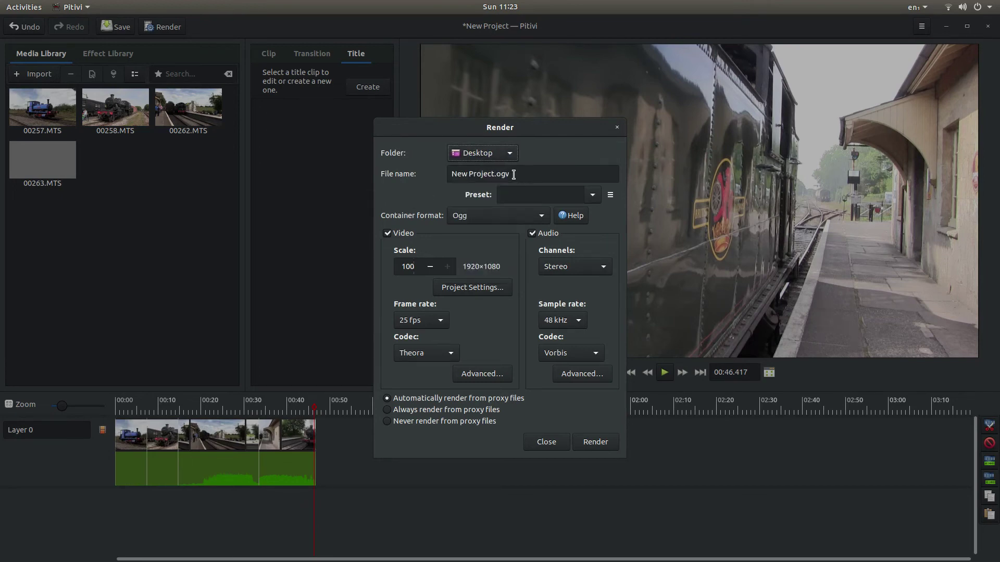
pyautogui.moveTo(513, 174); pyautogui.dragTo(429, 174)
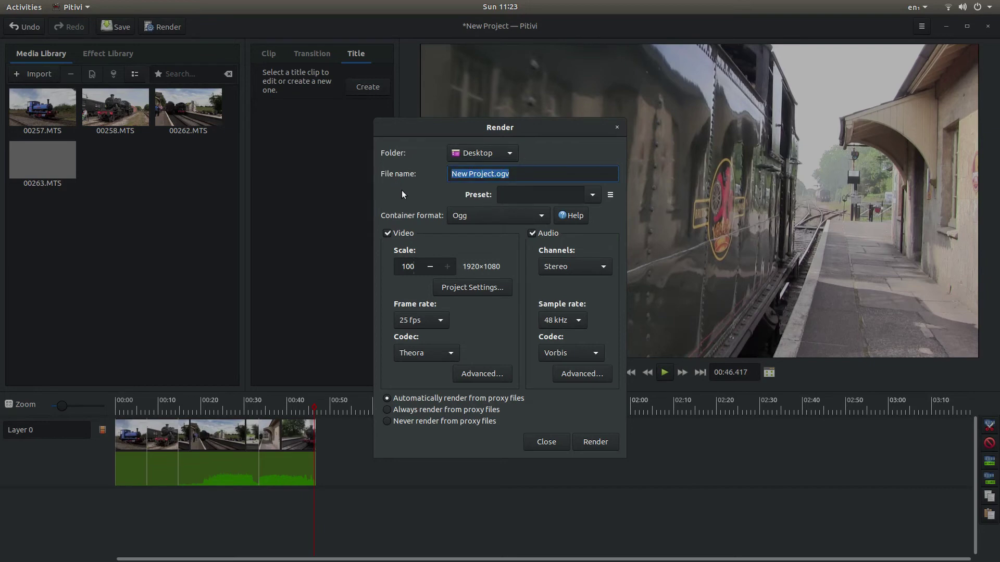
pyautogui.write('RAIL')
pyautogui.click(592, 195)
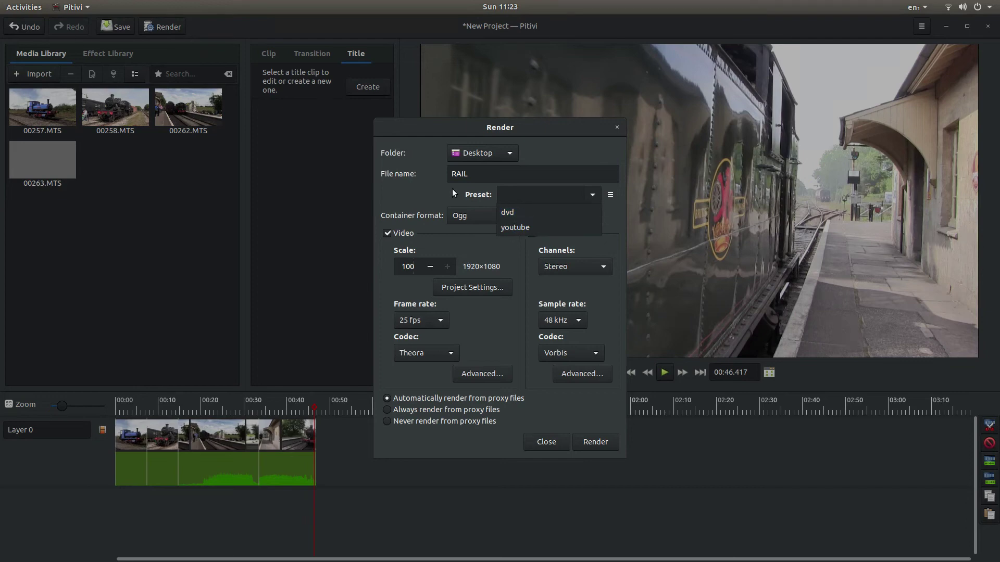
pyautogui.click(432, 188)
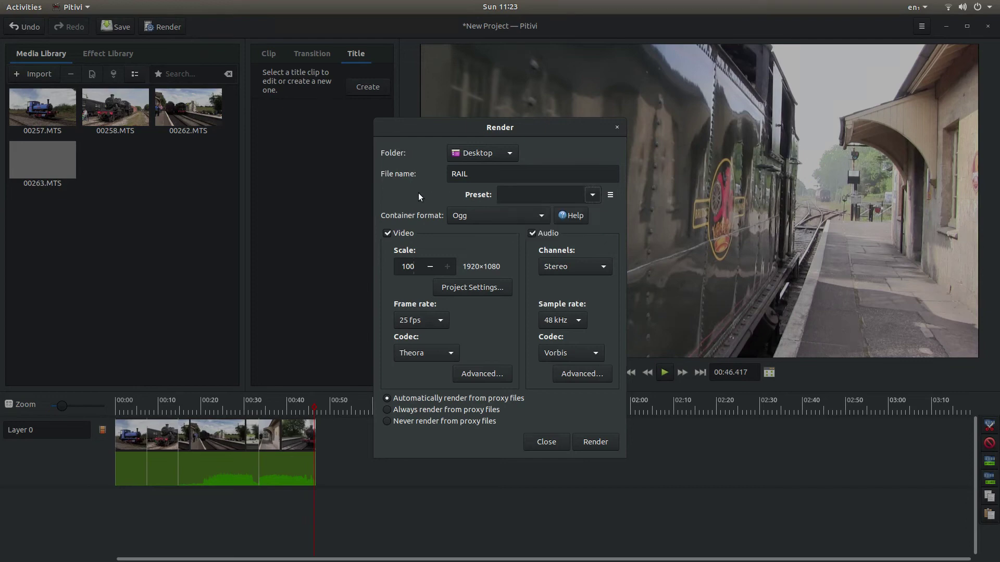
pyautogui.click(541, 219)
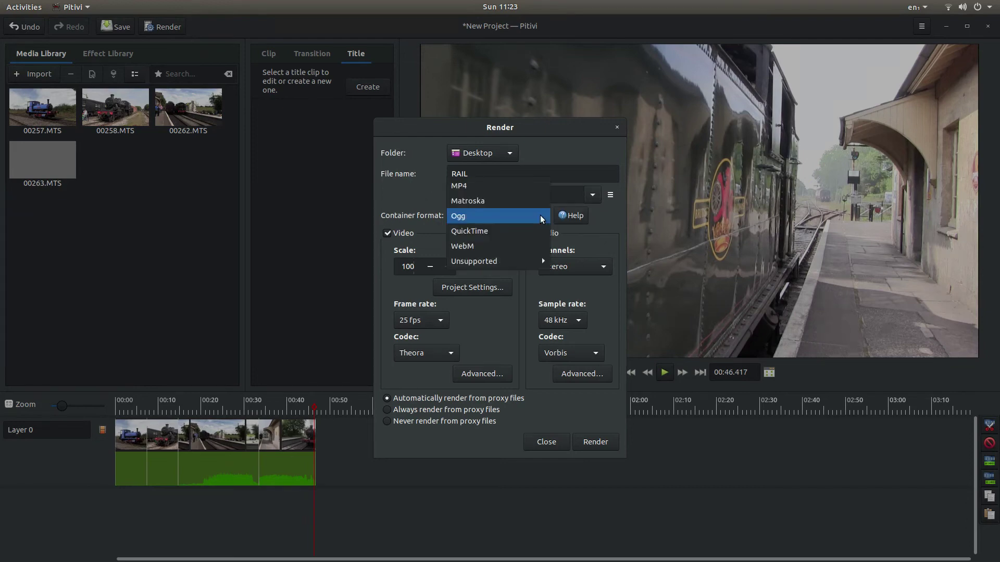
# - Switch the container format to MP4 and render RAIL.mp4 until it completes
pyautogui.click(472, 187)
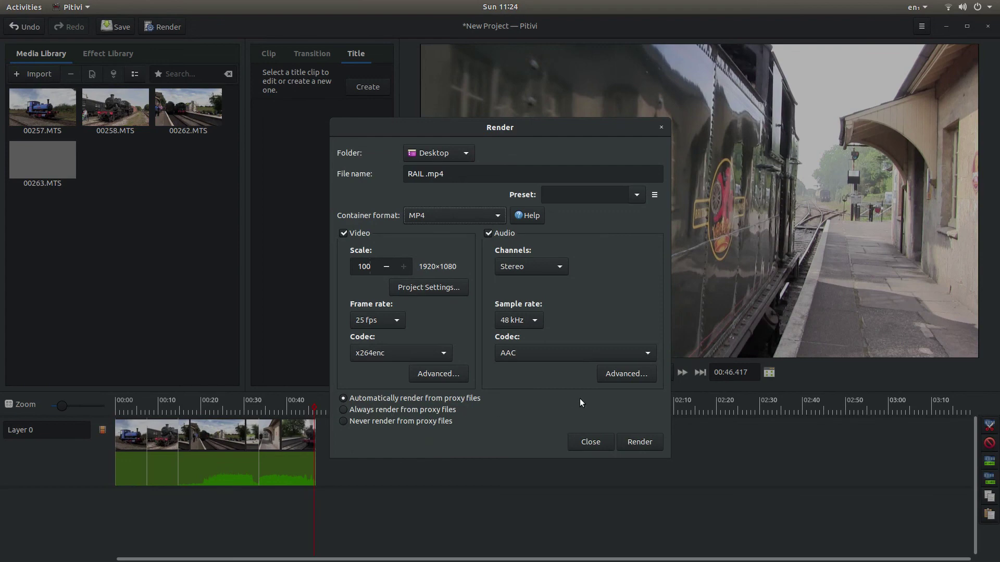
pyautogui.click(639, 442)
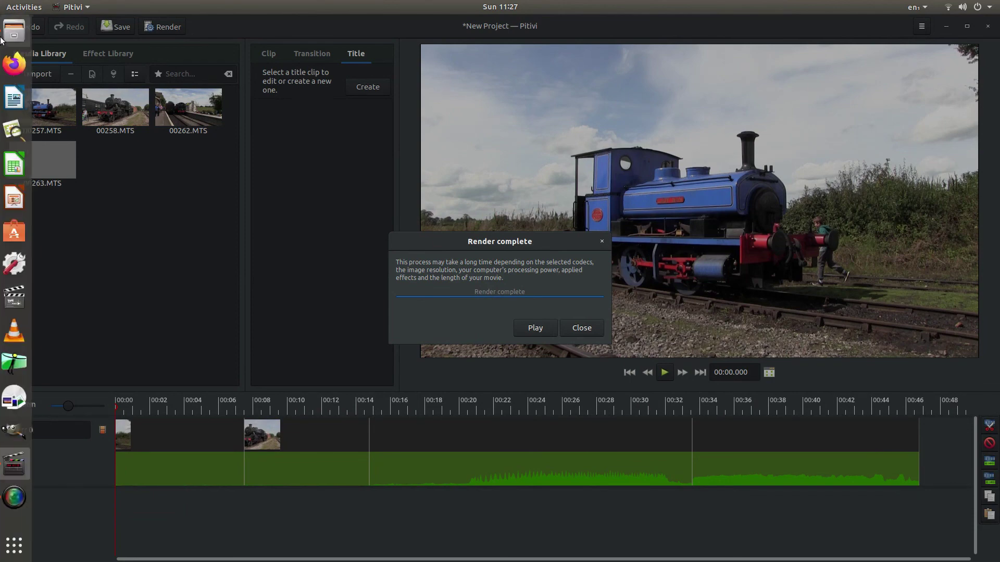
# - Launch the Files manager from the dock to look for the rendered video
pyautogui.click(29, 31)
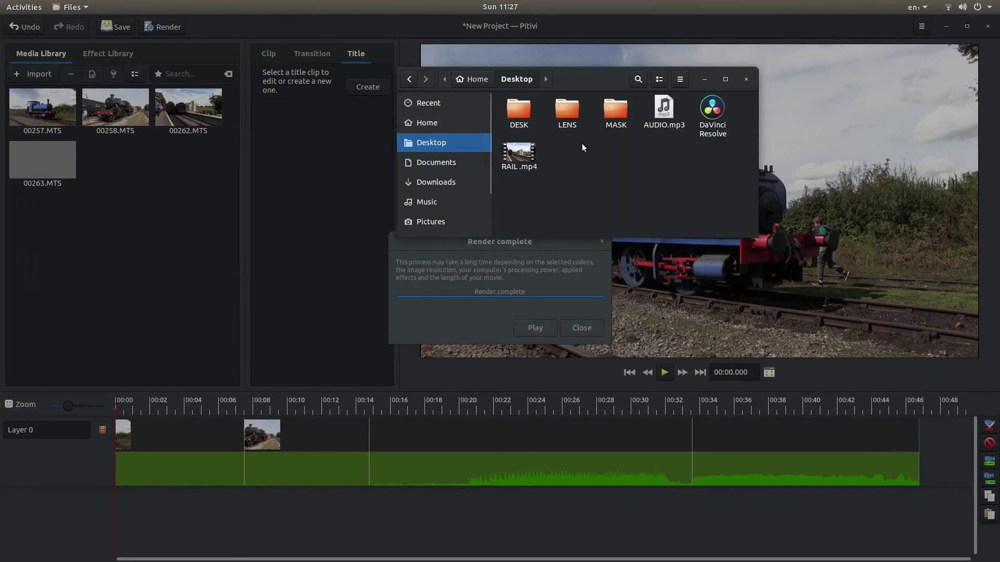